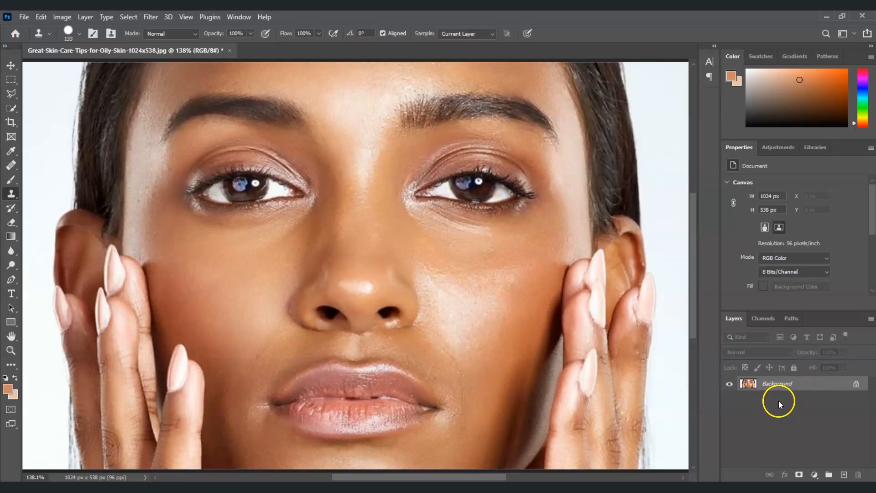
Duplicate the Background layer to work on a copy
click(784, 386)
right_click(766, 387)
key(ctrl+j)
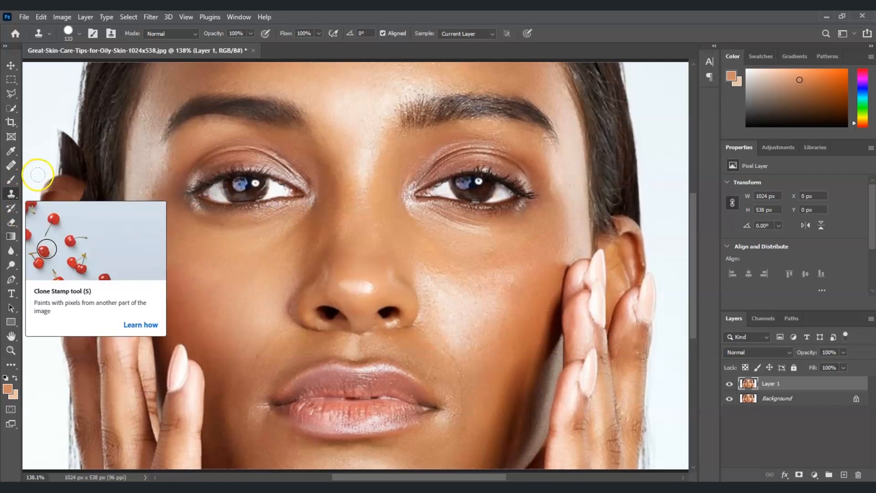
Select the Clone Stamp tool and set its brush to 62 px, 0% hardness and 50% opacity
click(14, 198)
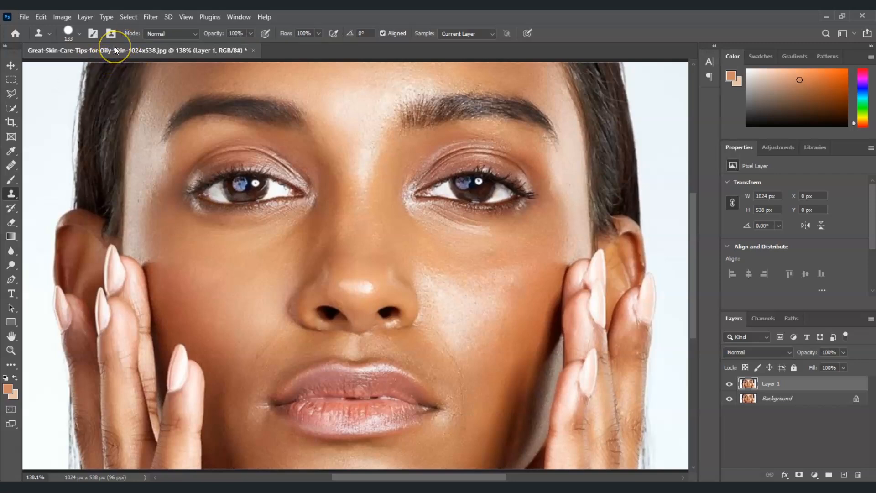
click(97, 40)
click(79, 34)
click(126, 95)
drag(131, 95, 51, 88)
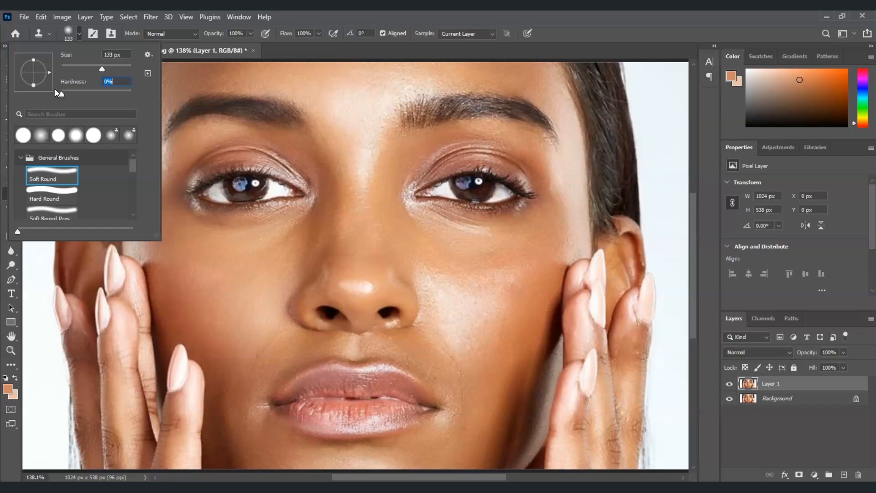
drag(92, 68, 84, 69)
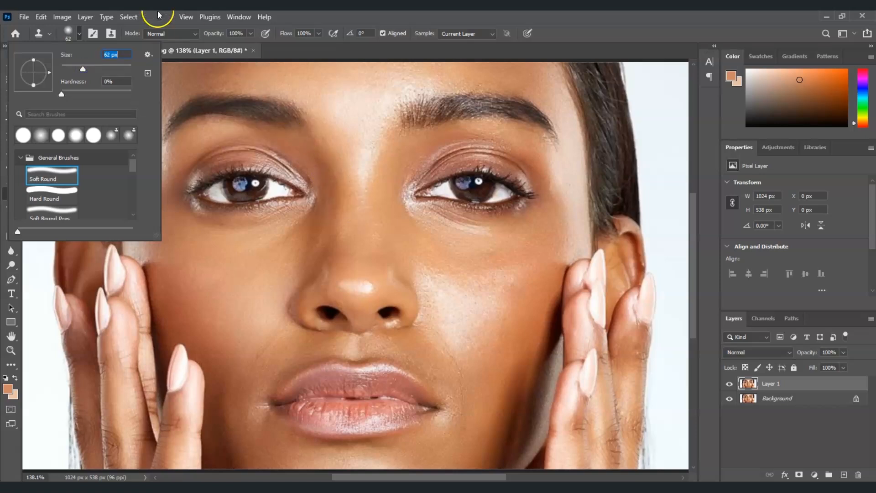
click(251, 34)
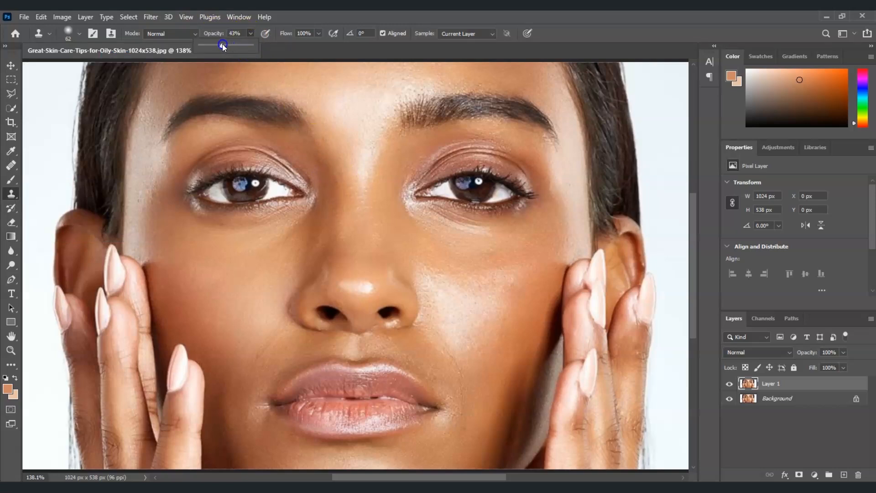
drag(224, 46, 226, 46)
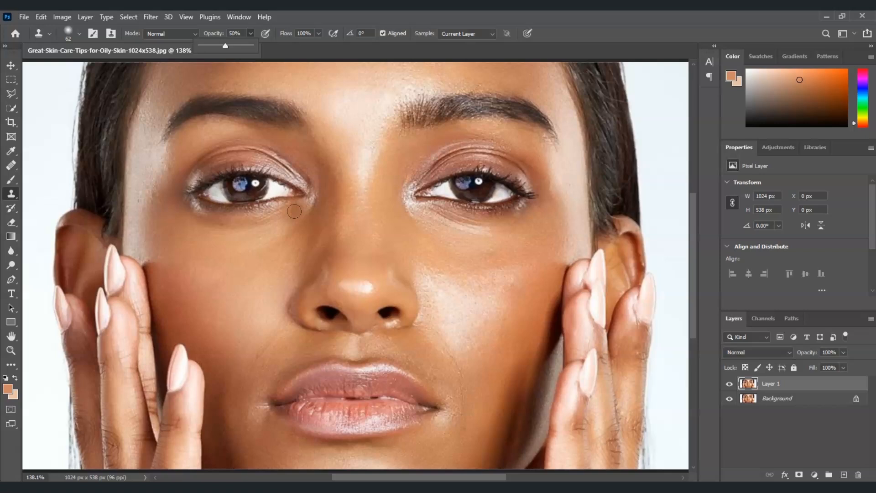
Clone clean skin over blemishes around the nose and the right cheek
mouse_move(294, 211)
mouse_down()
mouse_move(249, 244)
mouse_move(290, 264)
mouse_move(362, 253)
mouse_up()
alt+click(364, 253)
click(357, 252)
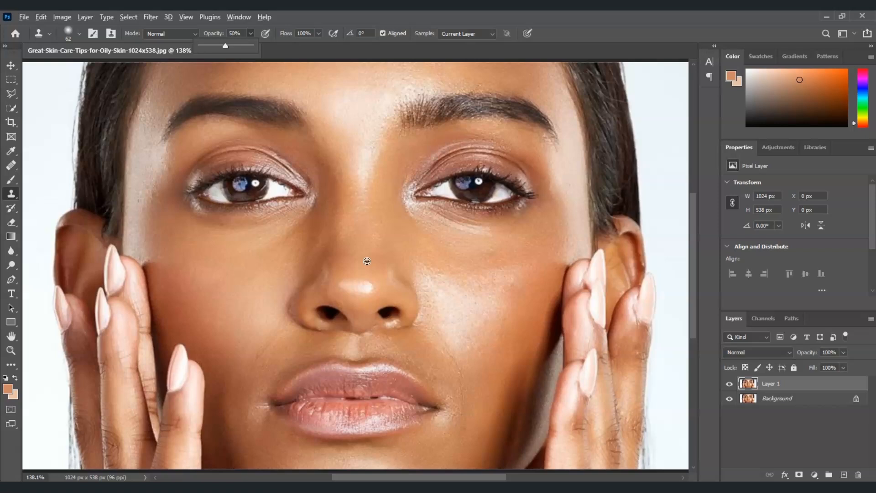
alt+click(368, 261)
mouse_move(373, 256)
mouse_down()
mouse_move(383, 280)
mouse_move(362, 288)
mouse_move(371, 302)
mouse_move(351, 272)
mouse_move(346, 285)
mouse_move(371, 282)
mouse_move(366, 289)
mouse_move(365, 259)
mouse_move(370, 286)
mouse_move(349, 284)
mouse_up()
click(368, 287)
mouse_move(400, 357)
mouse_down()
mouse_move(375, 356)
mouse_move(346, 319)
mouse_move(341, 300)
mouse_move(361, 292)
mouse_move(264, 259)
mouse_move(325, 276)
mouse_move(384, 221)
mouse_move(385, 248)
mouse_move(360, 253)
mouse_move(365, 275)
mouse_move(367, 259)
mouse_move(399, 267)
mouse_move(392, 260)
mouse_move(465, 294)
mouse_move(444, 304)
mouse_move(440, 323)
mouse_move(457, 328)
mouse_move(433, 250)
mouse_move(449, 254)
mouse_move(444, 271)
mouse_move(424, 256)
mouse_move(448, 258)
mouse_move(448, 273)
mouse_move(439, 274)
mouse_move(458, 262)
mouse_move(431, 291)
mouse_move(437, 299)
mouse_move(451, 288)
mouse_move(482, 319)
mouse_move(447, 280)
mouse_move(468, 293)
mouse_move(502, 282)
mouse_move(446, 345)
mouse_move(458, 272)
mouse_up()
click(246, 244)
click(262, 256)
click(301, 268)
alt+click(458, 271)
click(444, 277)
click(444, 278)
click(444, 280)
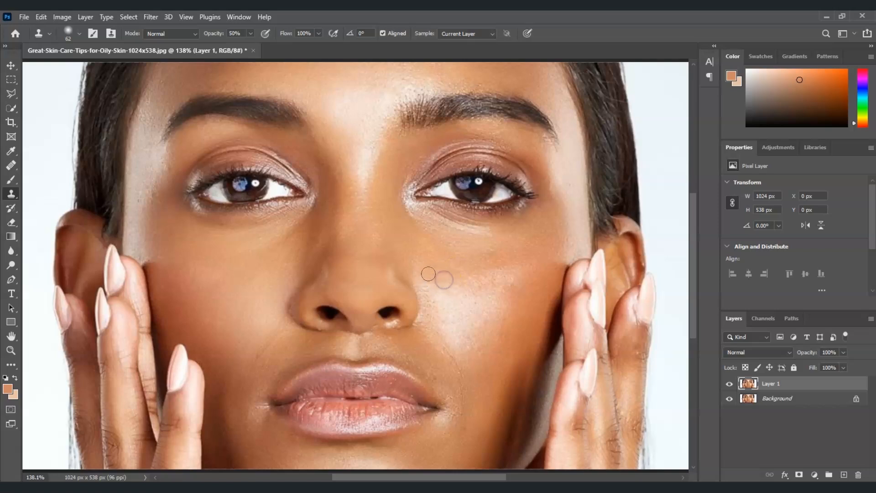
Clone over blemishes on the right cheek down toward the jawline
click(427, 273)
click(460, 299)
click(457, 287)
click(483, 287)
click(506, 282)
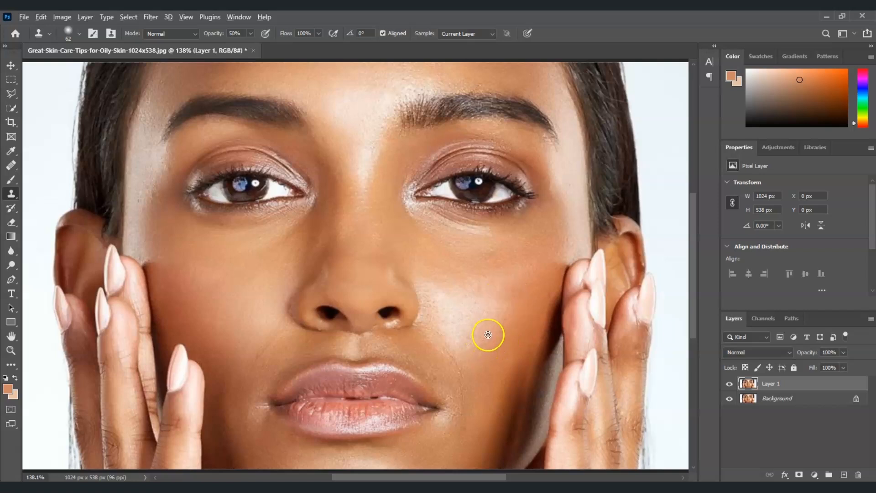
alt+click(488, 333)
click(487, 314)
click(503, 352)
click(500, 343)
alt+click(527, 416)
click(475, 322)
alt+click(516, 407)
click(469, 327)
alt+click(515, 407)
click(526, 354)
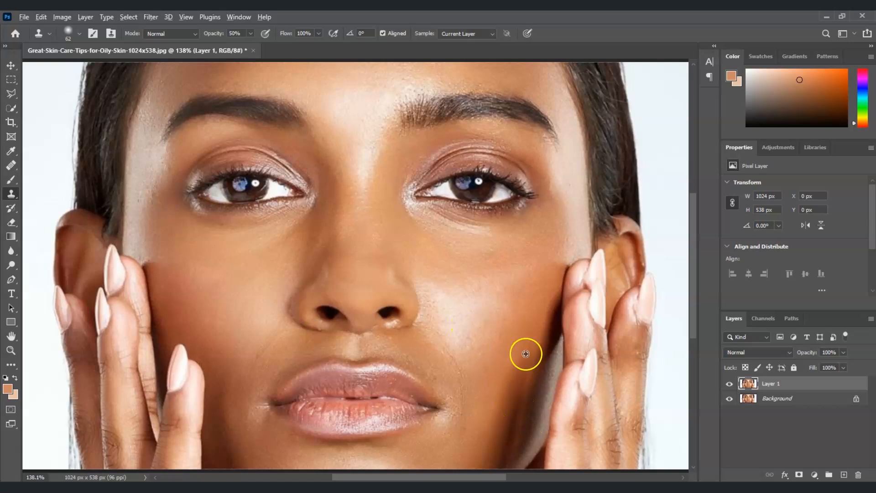
alt+click(516, 400)
Try cloning over the lower right cheek and undo the last three strokes
click(479, 319)
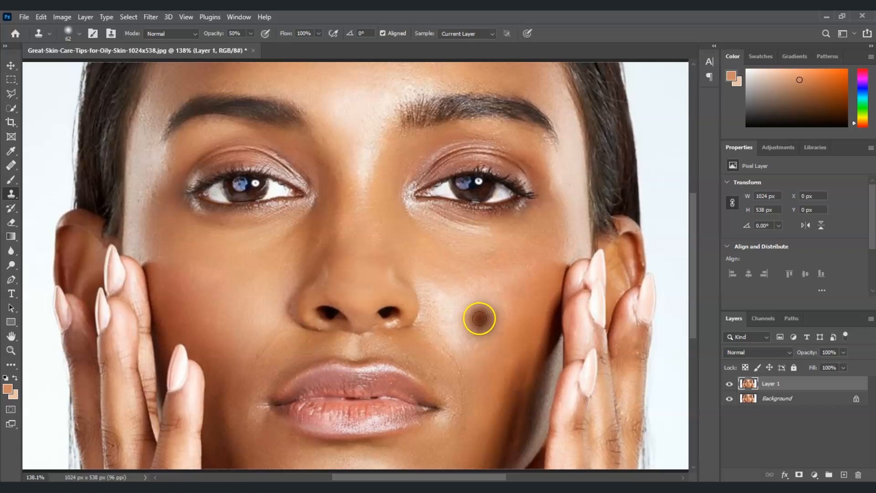
click(464, 336)
alt+click(497, 401)
click(480, 333)
click(498, 358)
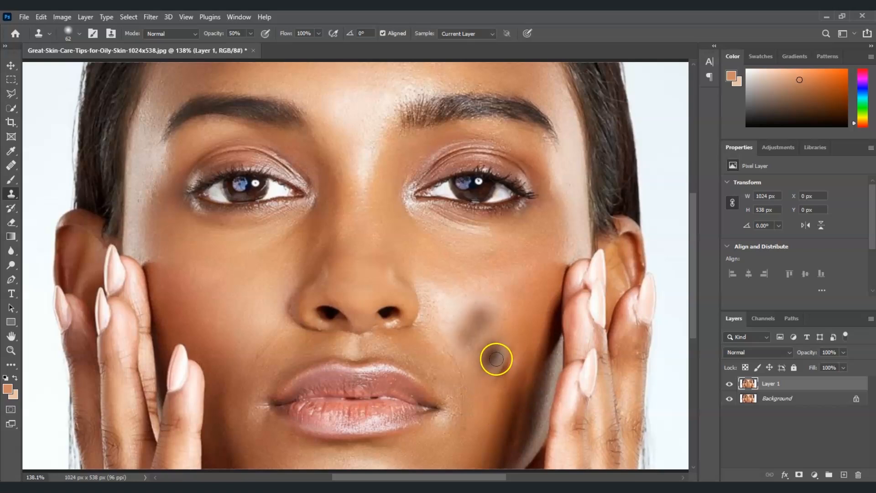
key(ctrl+z)
key(ctrl+z)
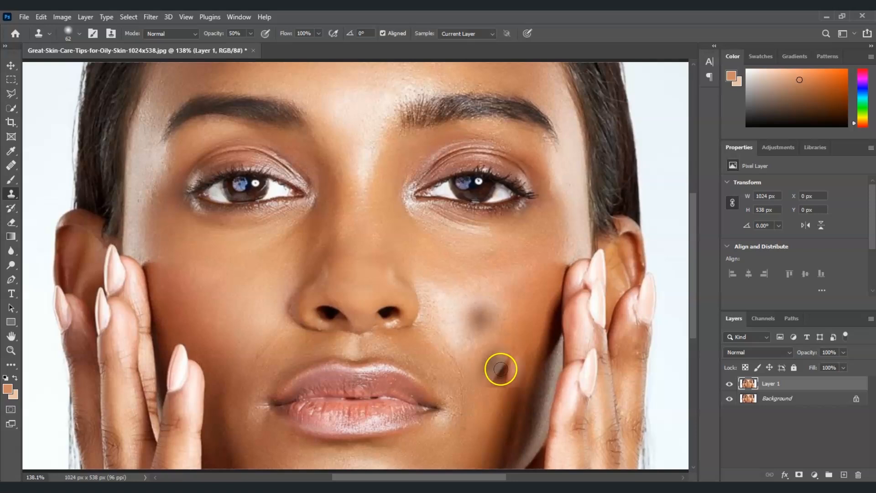
key(ctrl+z)
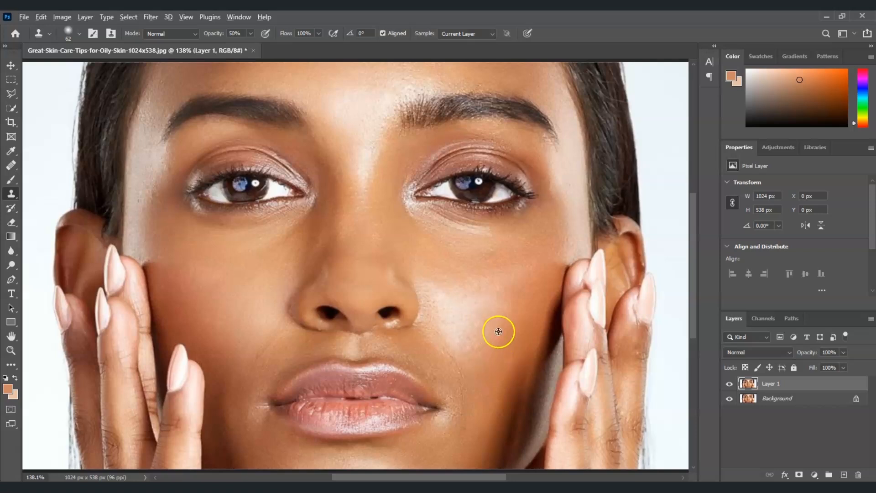
Retouch the right cheek beside the nose and the area between the eyes with clone strokes
click(476, 335)
alt+click(479, 336)
mouse_move(448, 330)
mouse_down()
mouse_move(463, 310)
mouse_move(450, 298)
mouse_move(451, 326)
mouse_move(440, 339)
mouse_move(454, 313)
mouse_move(439, 319)
mouse_move(487, 338)
mouse_move(458, 336)
mouse_up()
click(450, 300)
alt+click(438, 340)
alt+click(481, 319)
drag(437, 290, 435, 329)
alt+click(450, 271)
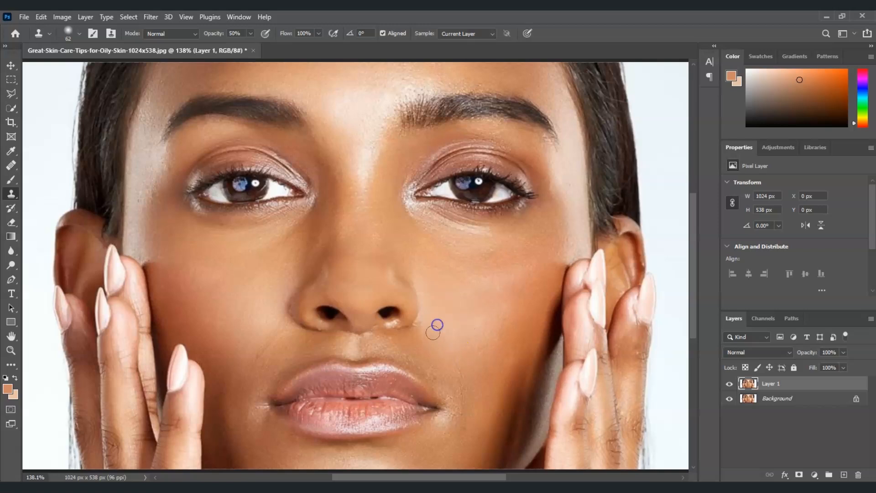
alt+click(489, 342)
click(539, 411)
click(380, 217)
click(344, 223)
click(425, 147)
Reduce the clone brush to 42 px and smooth the forehead, the left eye corner and the chin
click(81, 34)
drag(41, 61, 34, 61)
alt+click(406, 84)
click(376, 141)
click(283, 135)
click(207, 184)
alt+click(456, 429)
click(448, 414)
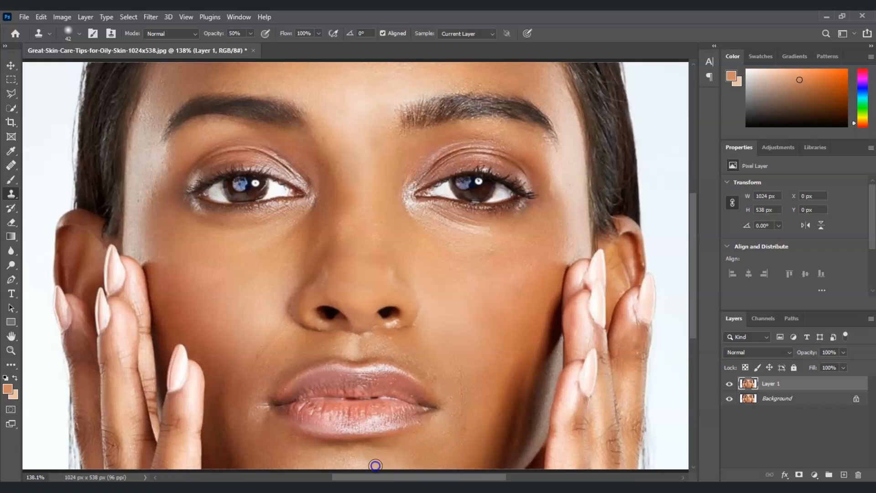
Clone over spots on the chin, right cheek, nose bridge and beside the left eye
click(405, 360)
click(452, 266)
click(504, 233)
click(474, 245)
click(448, 261)
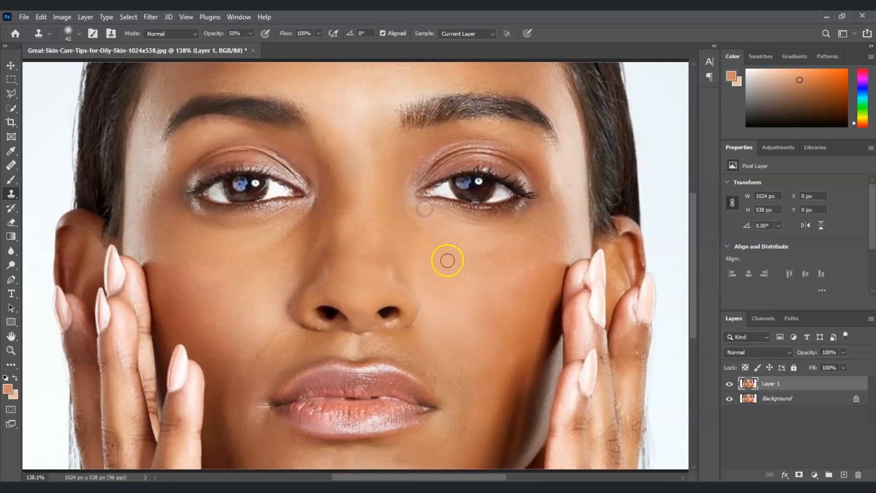
click(367, 349)
click(394, 324)
click(308, 225)
click(307, 188)
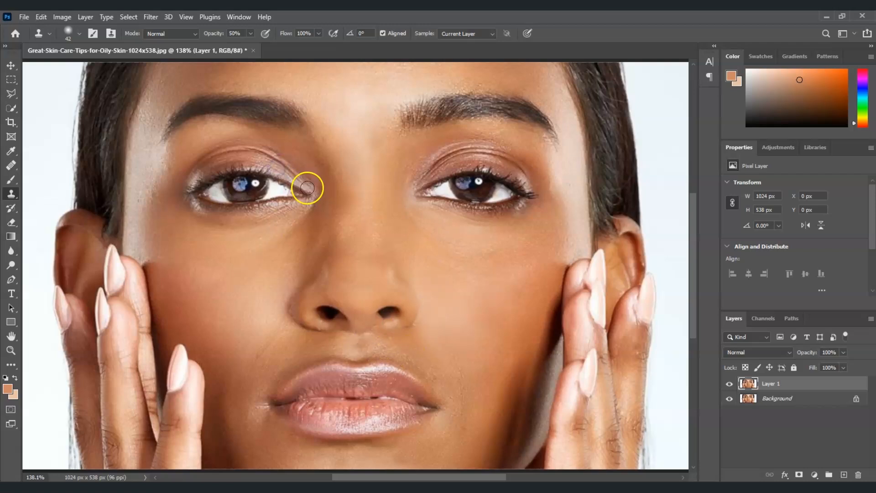
click(146, 191)
Clone-stamp the forehead, the upper lip and the outer right cheek
click(404, 81)
click(353, 377)
click(464, 330)
click(554, 104)
click(569, 251)
click(570, 225)
click(568, 204)
click(585, 208)
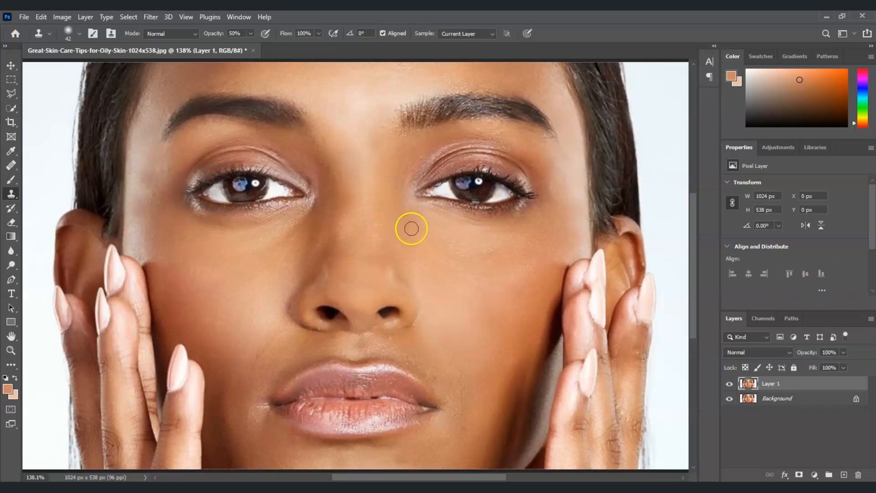
Fit the image to the screen and toggle Layer 1's visibility to compare before and after
click(11, 351)
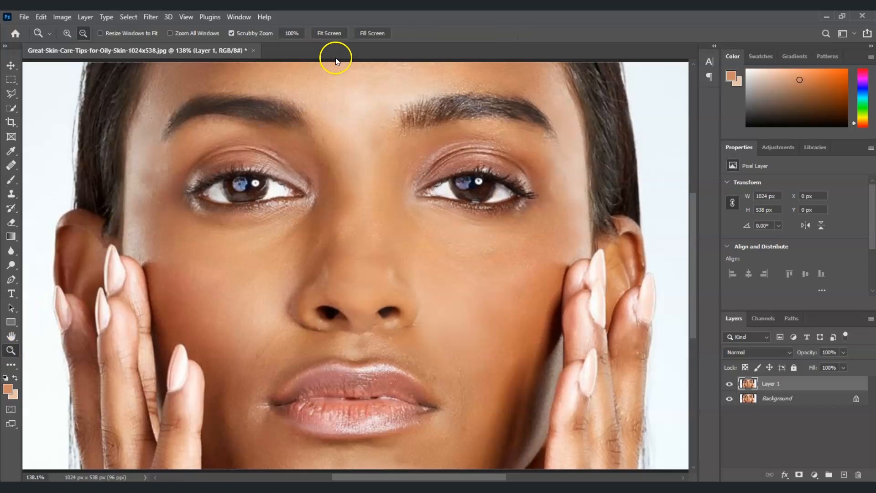
click(335, 33)
click(765, 413)
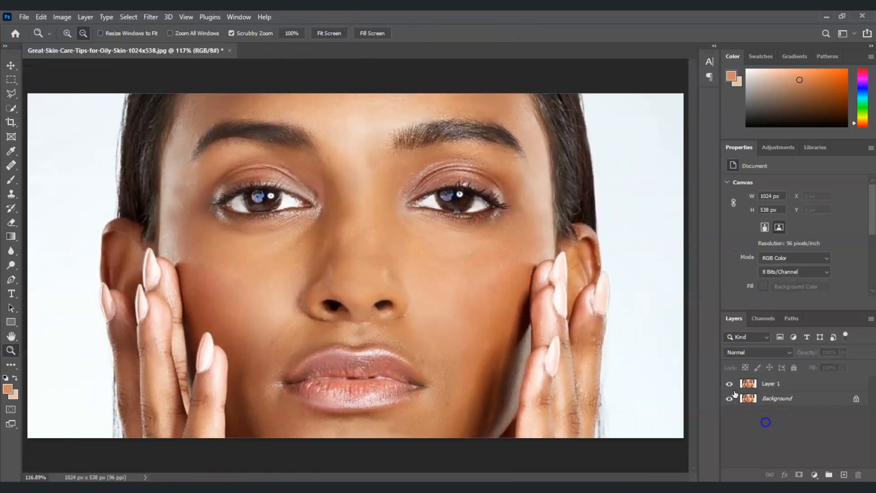
click(729, 385)
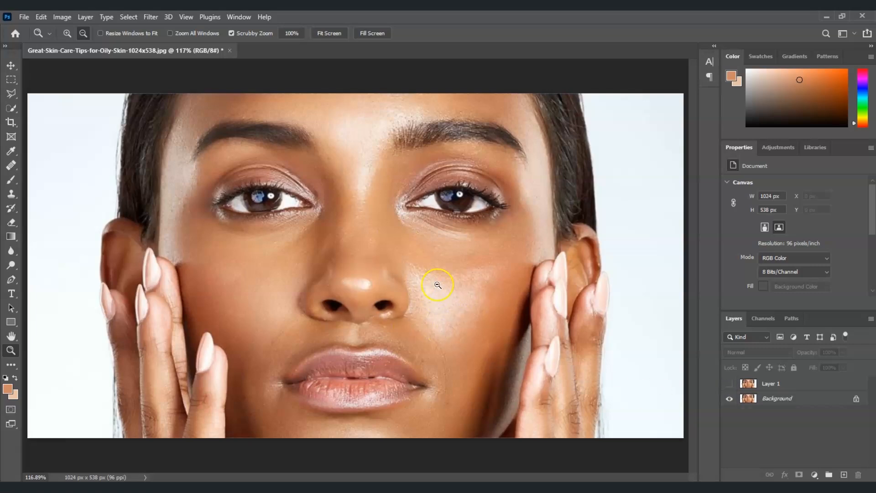
click(730, 384)
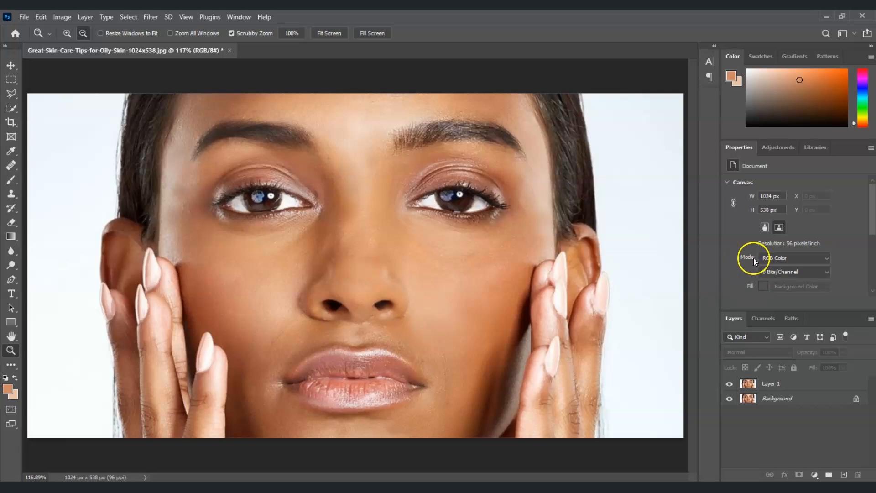
click(29, 438)
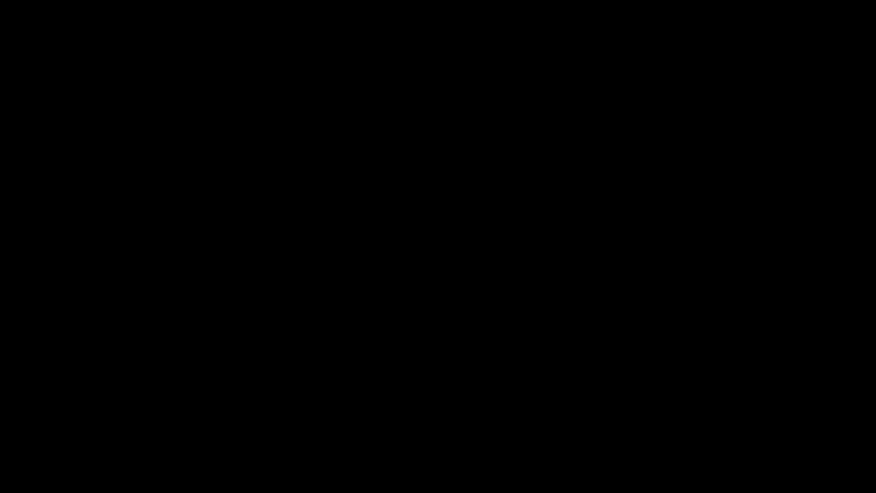